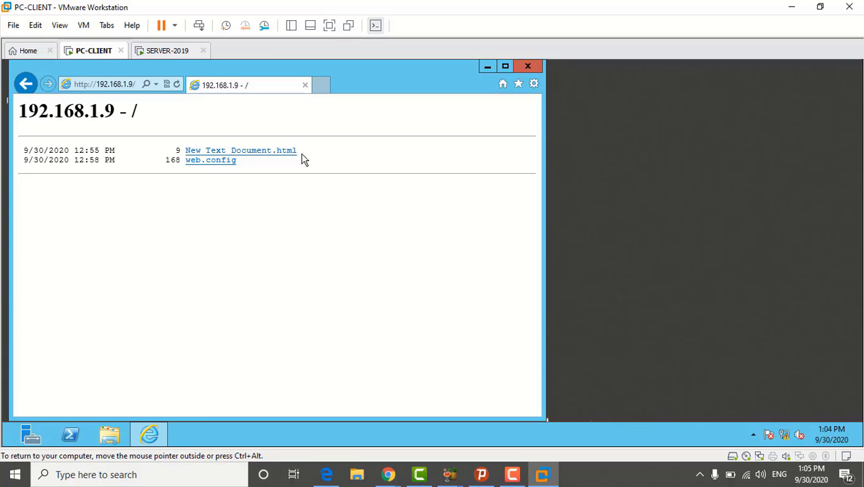
# Step: Browse to http:\\192.168.1.9 from File Explorer on the client and open New Text Document.html from the site's directory listing
pyautogui.click(232, 152)
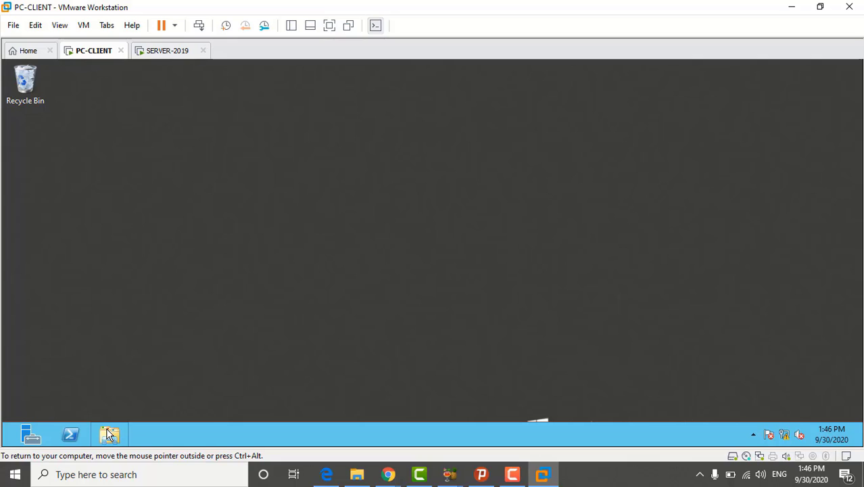
pyautogui.click(106, 429)
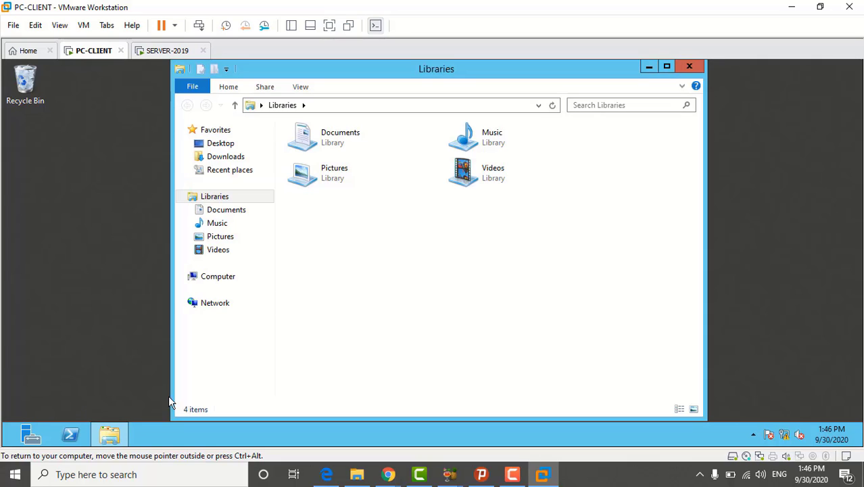
pyautogui.click(358, 105)
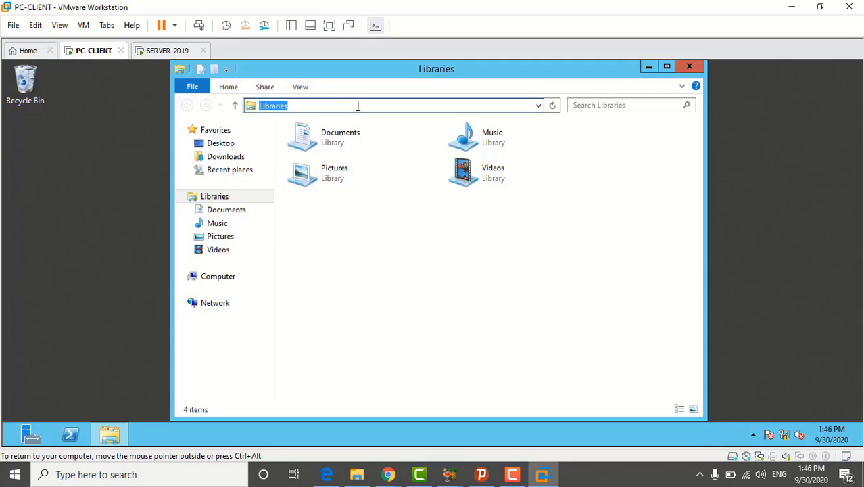
pyautogui.write('http')
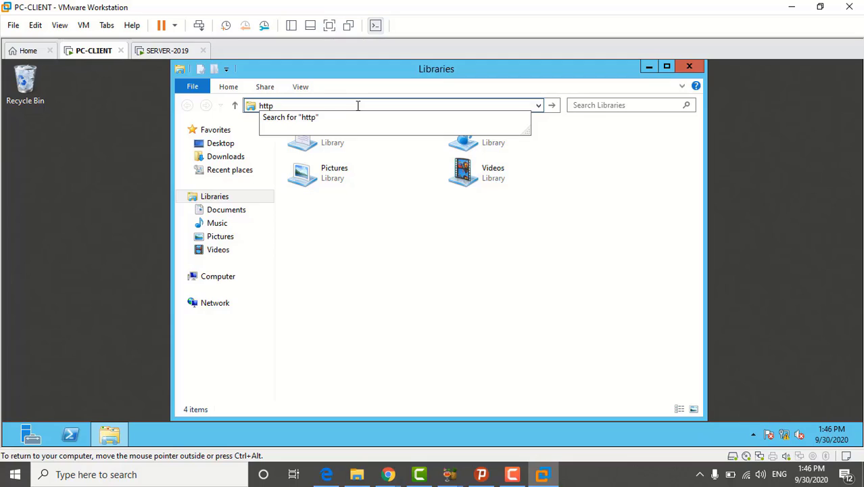
pyautogui.write("'")
pyautogui.press('BackSpace')
pyautogui.write(':')
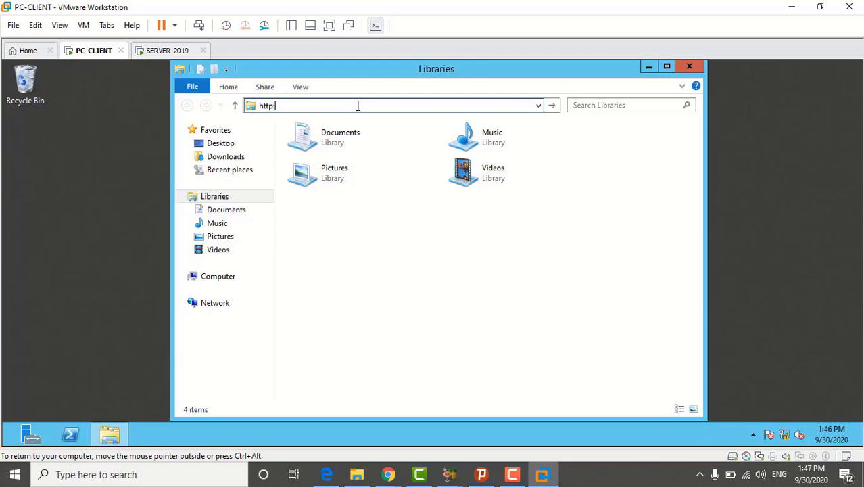
pyautogui.write('\\\\192.168.1.9')
pyautogui.press('Return')
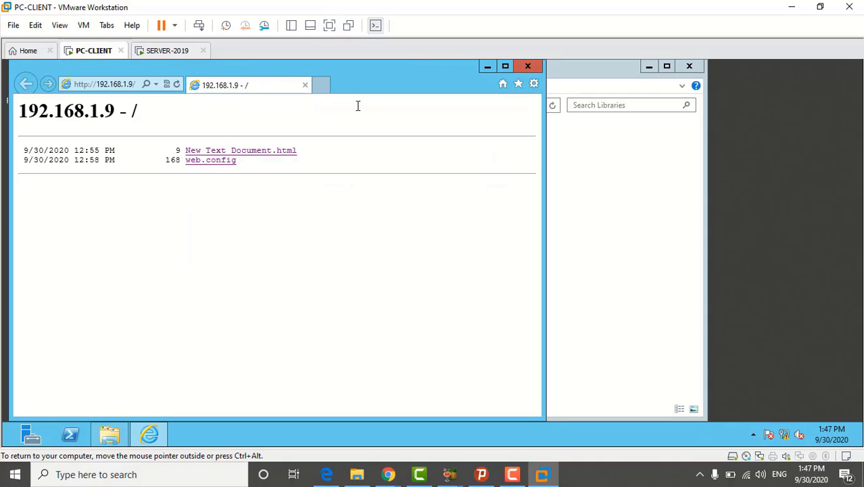
pyautogui.click(204, 152)
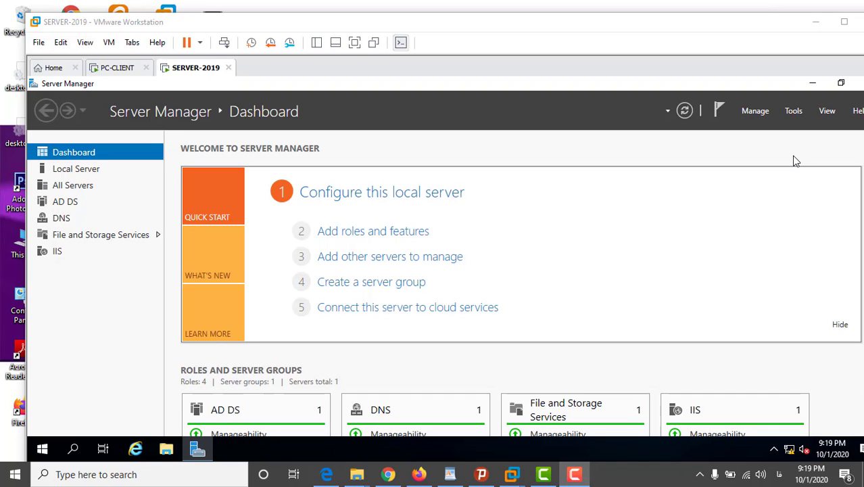
# Step: Open Internet Information Services (IIS) Manager on SERVER-2019 and expand the local server's node
pyautogui.click(796, 112)
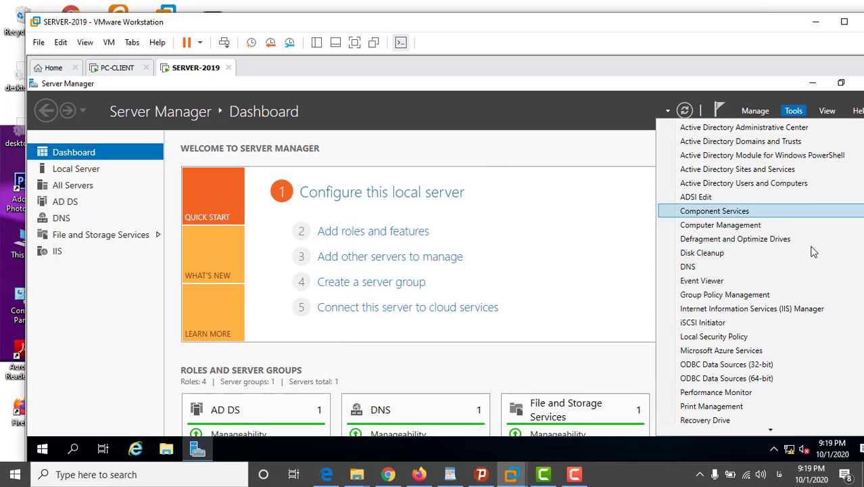
pyautogui.click(811, 315)
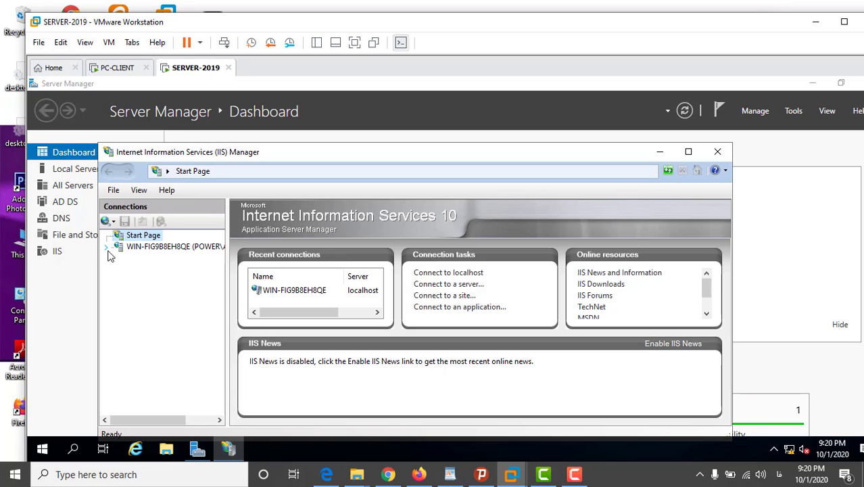
pyautogui.click(106, 248)
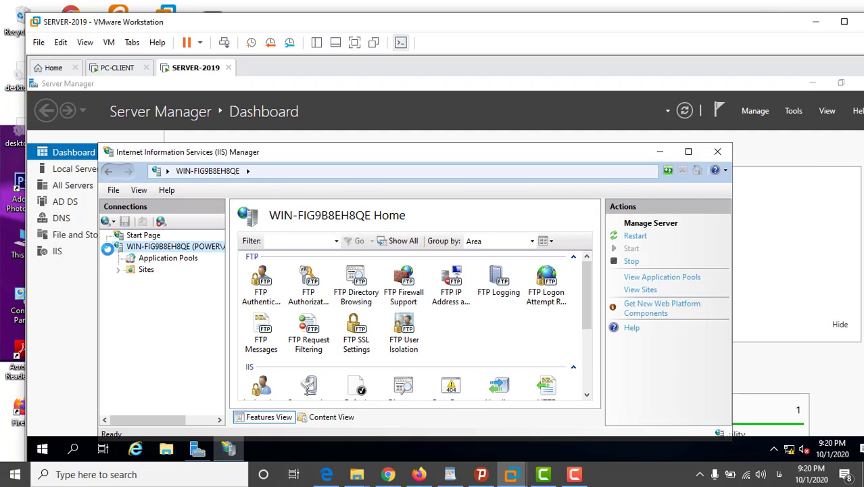
# Step: Start a new FTP site named ftp under Sites, with C:\text\ftp as its physical path
pyautogui.rightClick(140, 271)
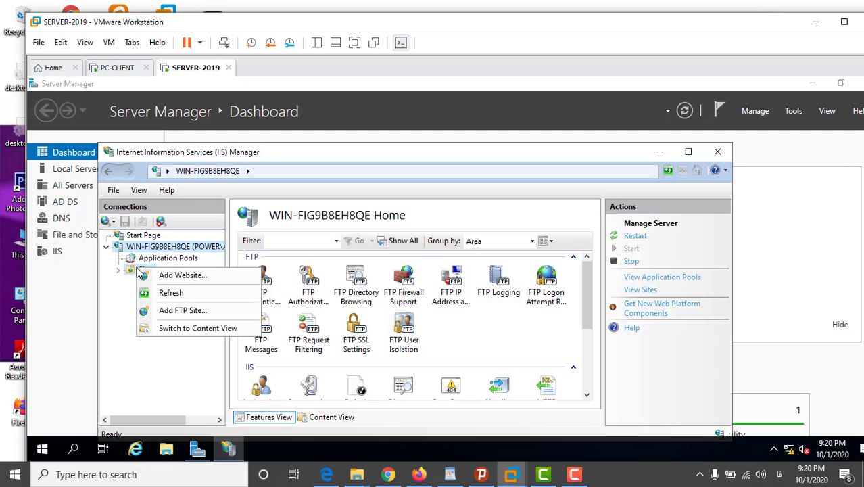
pyautogui.click(179, 311)
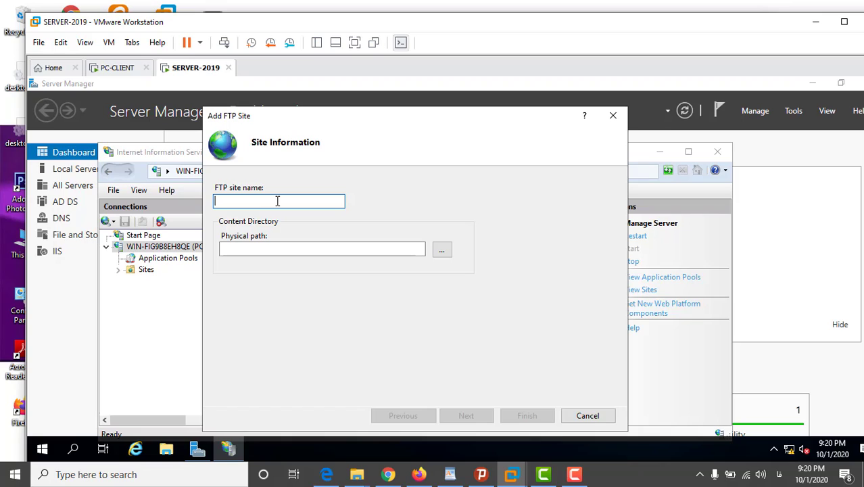
pyautogui.write('ftp')
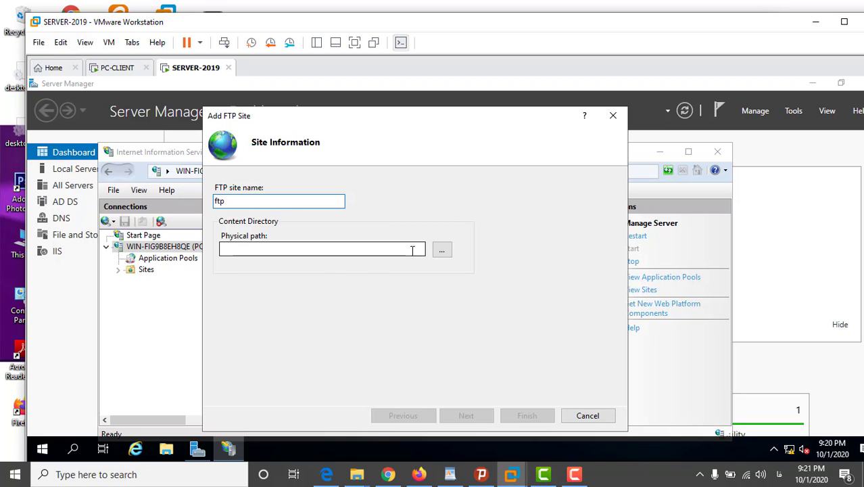
pyautogui.click(442, 251)
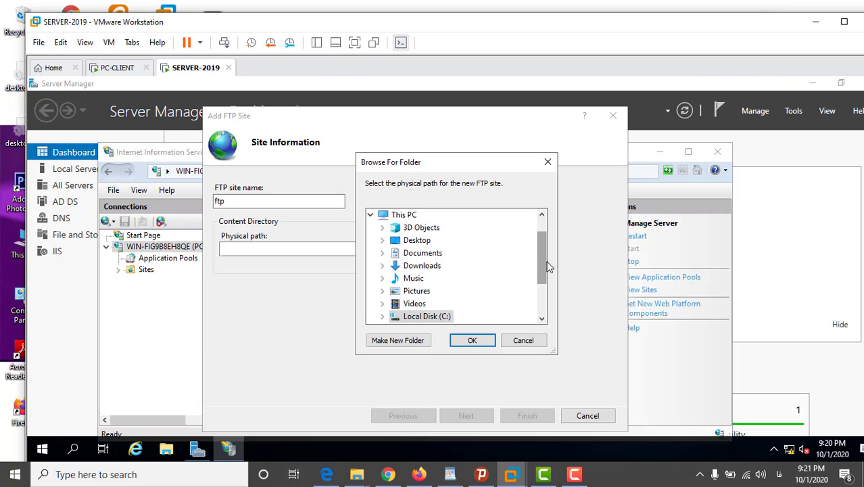
pyautogui.scroll(-1, 546, 270)
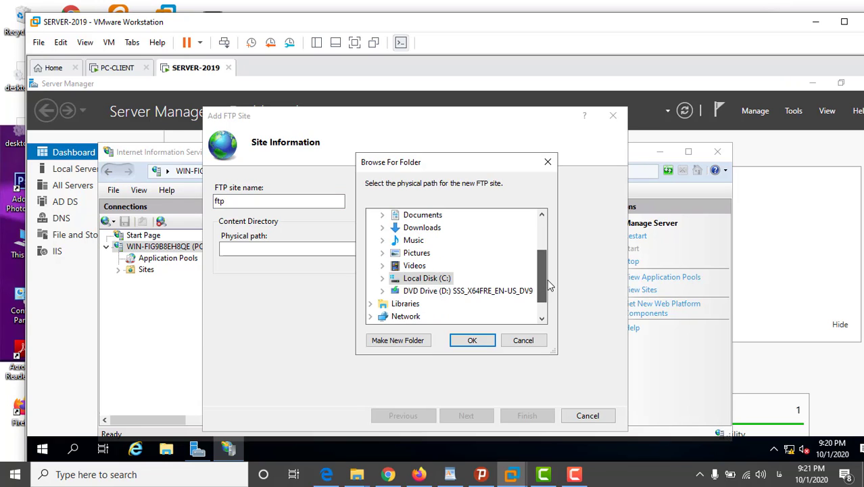
pyautogui.click(382, 278)
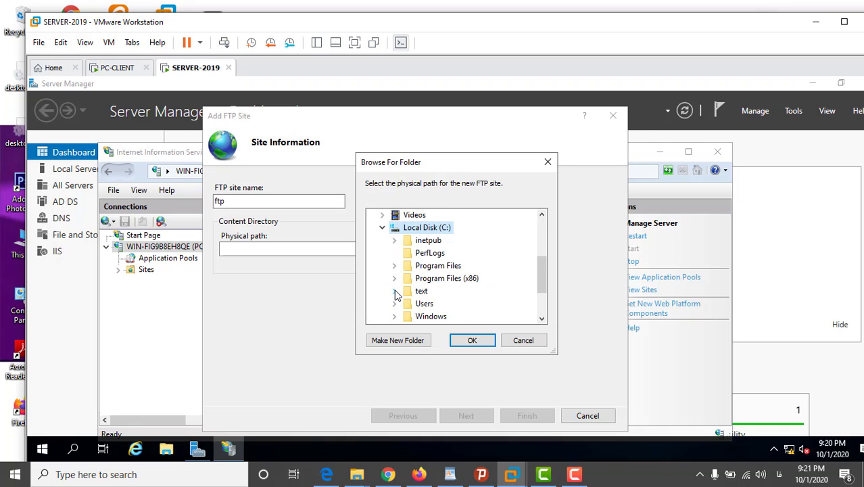
pyautogui.click(395, 292)
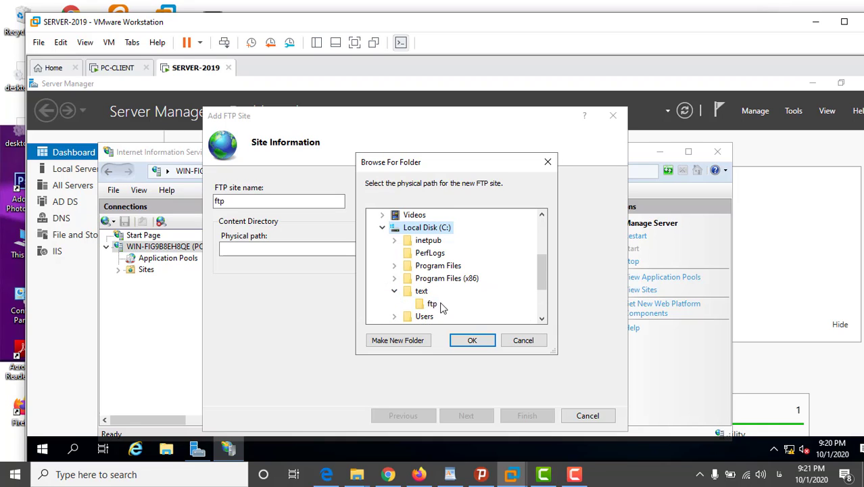
pyautogui.click(434, 305)
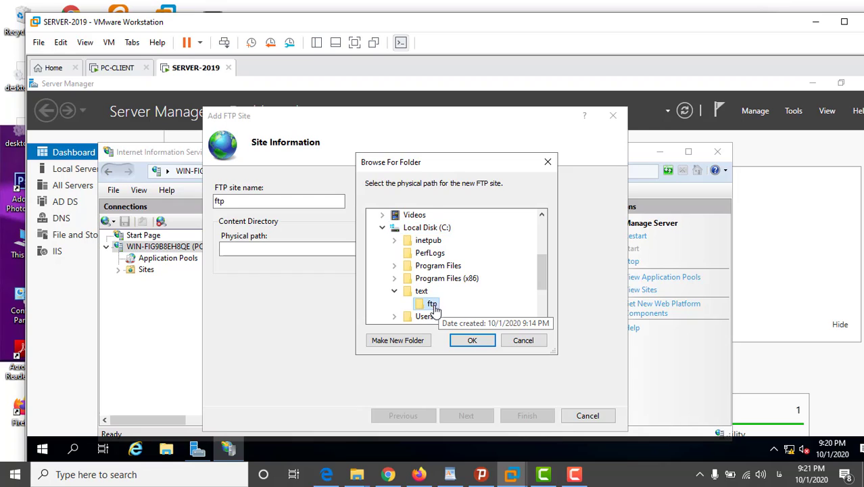
pyautogui.click(472, 341)
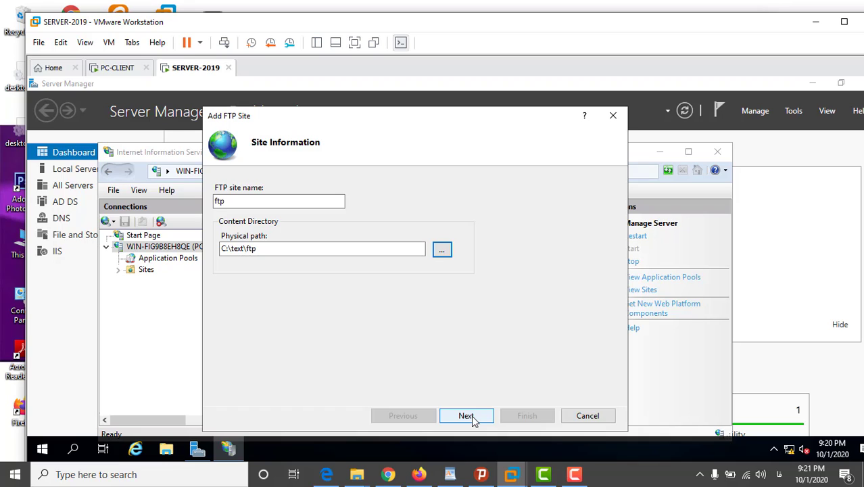
pyautogui.click(466, 415)
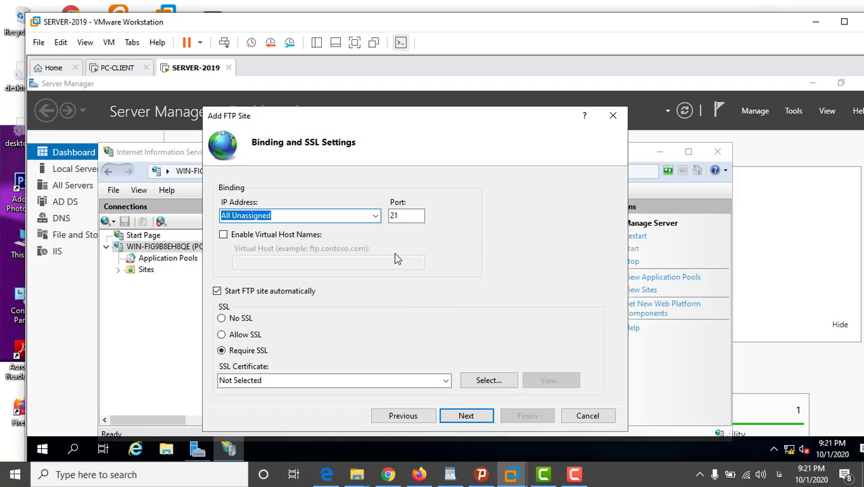
# Step: Bind the new FTP site to IP address 192.168.1.9 and set it to No SSL
pyautogui.click(376, 216)
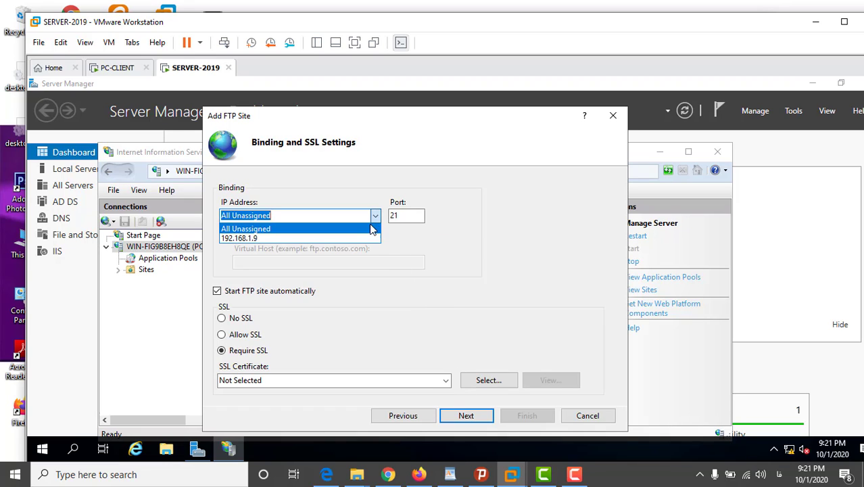
pyautogui.click(362, 240)
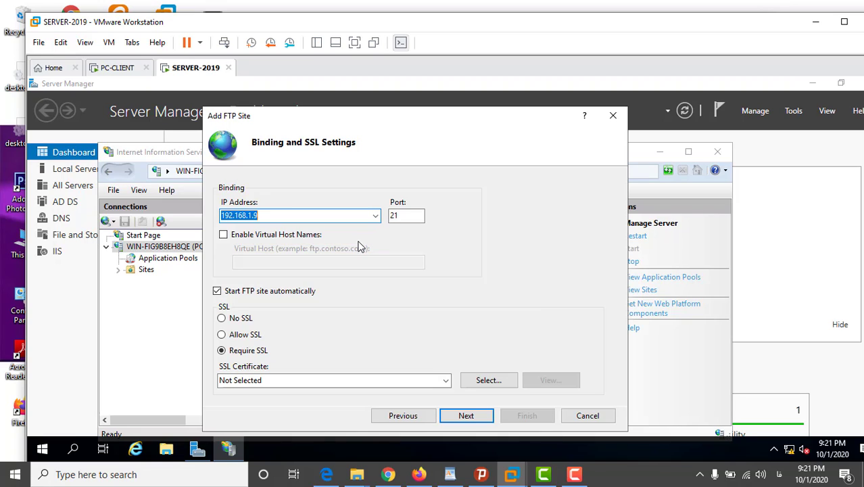
pyautogui.click(223, 319)
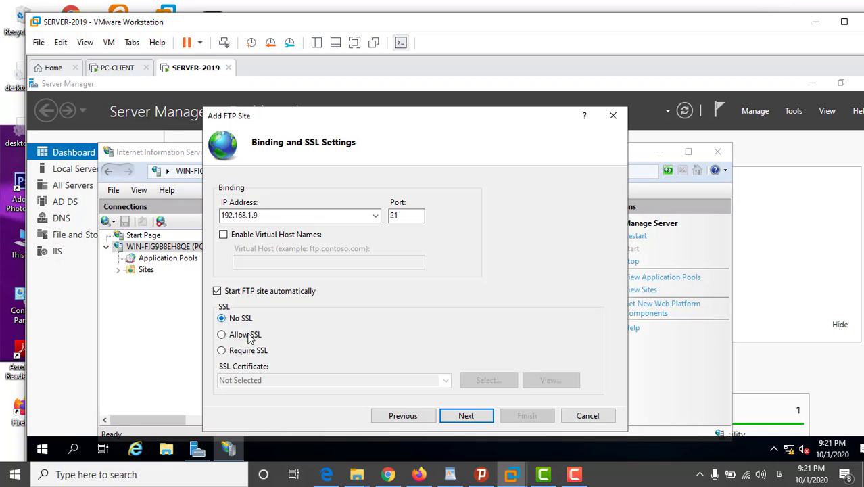
pyautogui.click(466, 416)
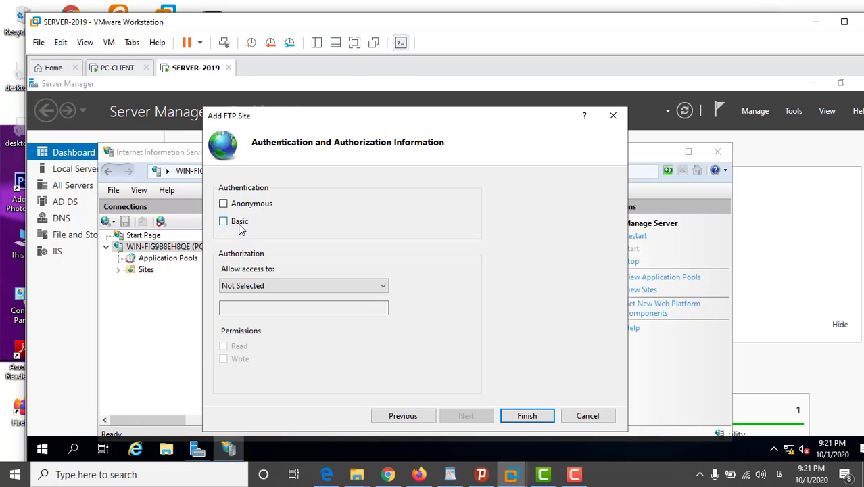
# Step: Enable Anonymous and Basic authentication, allow all users Read and Write access, and finish creating the FTP site
pyautogui.click(224, 203)
pyautogui.click(223, 221)
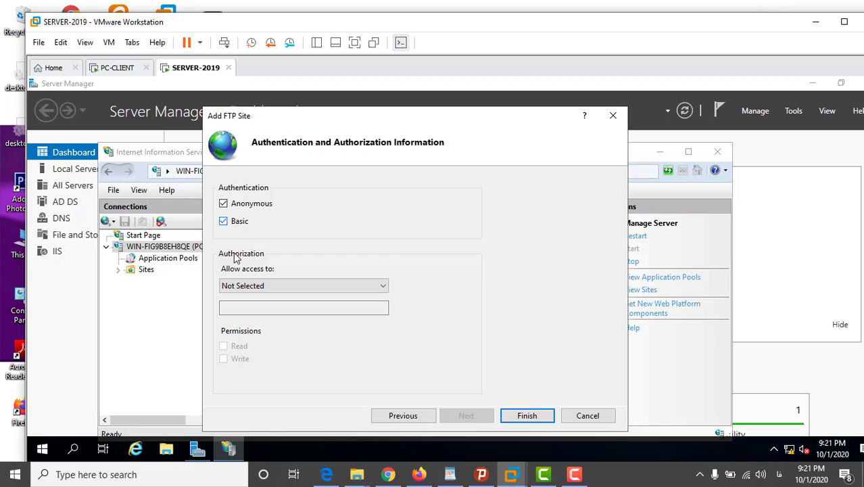
pyautogui.click(341, 292)
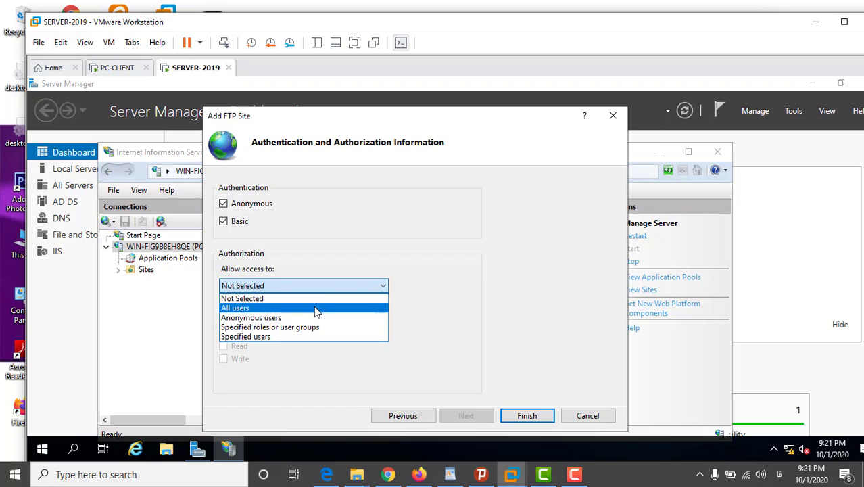
pyautogui.click(315, 310)
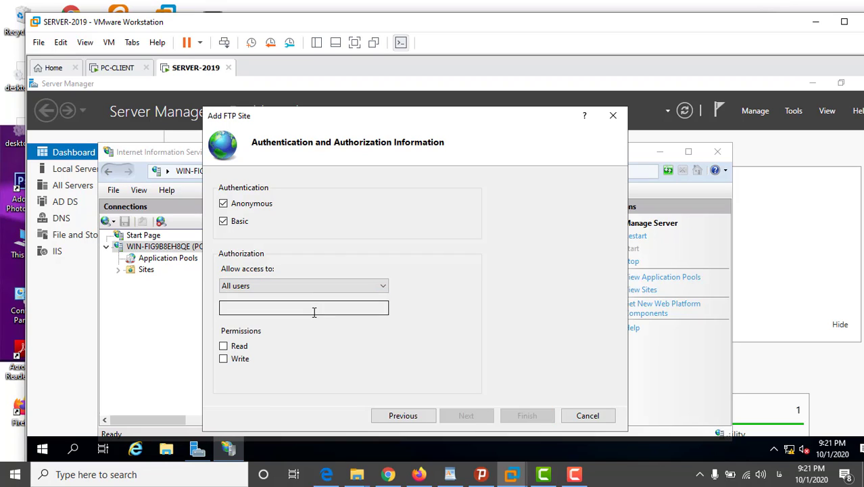
pyautogui.click(224, 346)
pyautogui.click(224, 359)
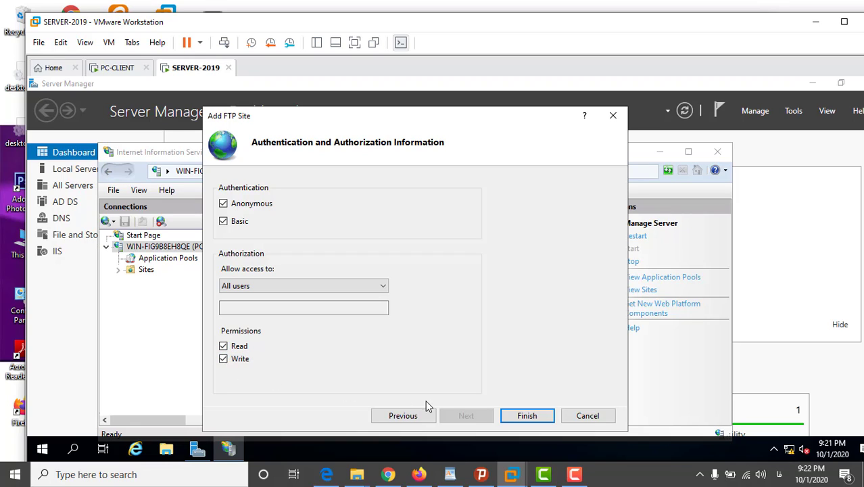
pyautogui.click(527, 416)
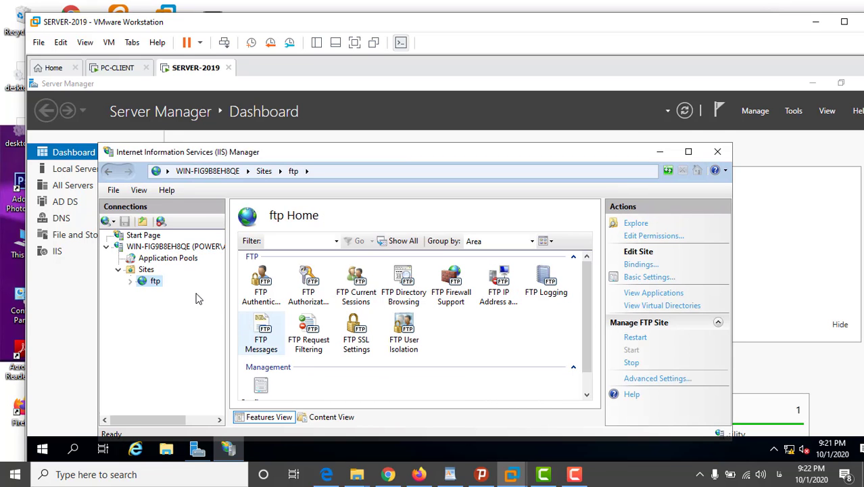
# Step: Check the ftp site's Manage FTP Site options and review its FTP Messages settings
pyautogui.rightClick(161, 287)
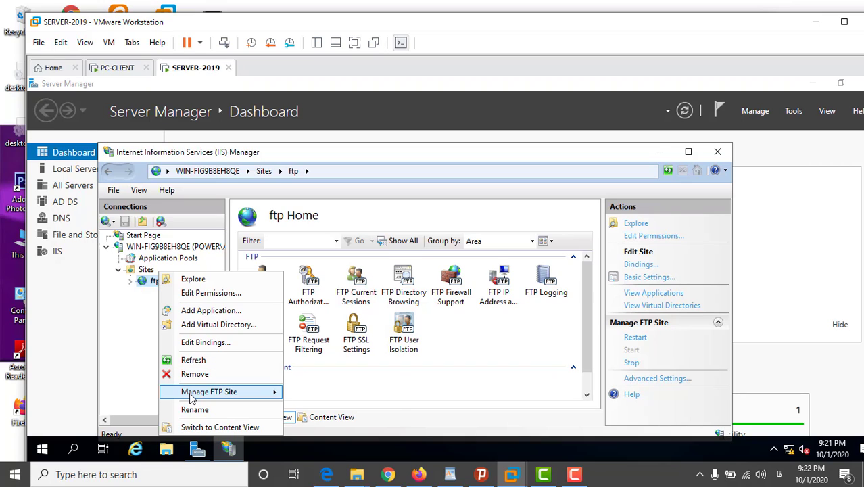
pyautogui.moveTo(193, 399)
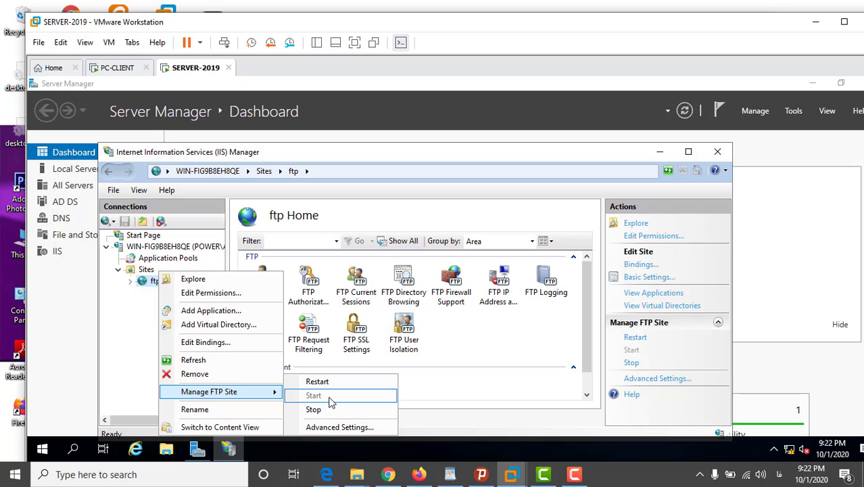
pyautogui.click(478, 331)
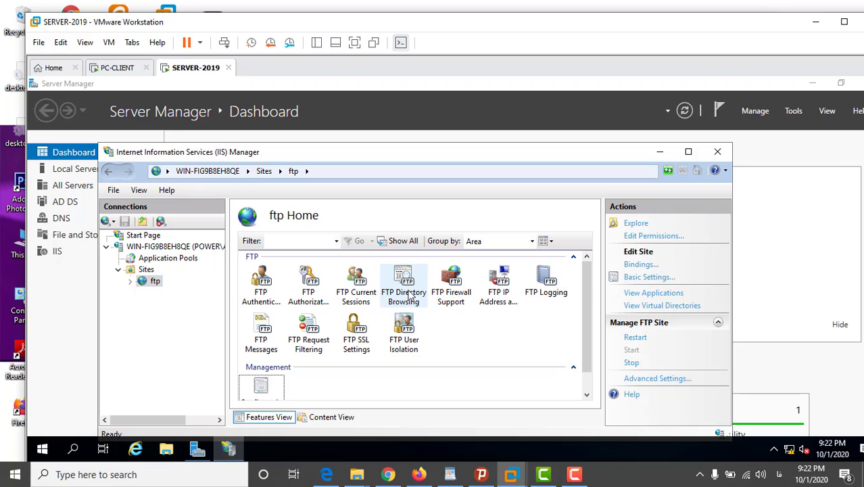
pyautogui.doubleClick(263, 330)
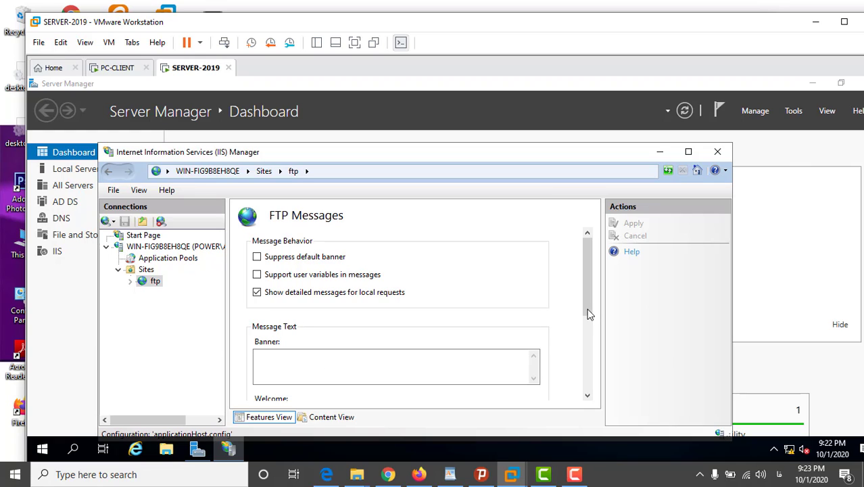
pyautogui.moveTo(587, 314); pyautogui.dragTo(580, 338)
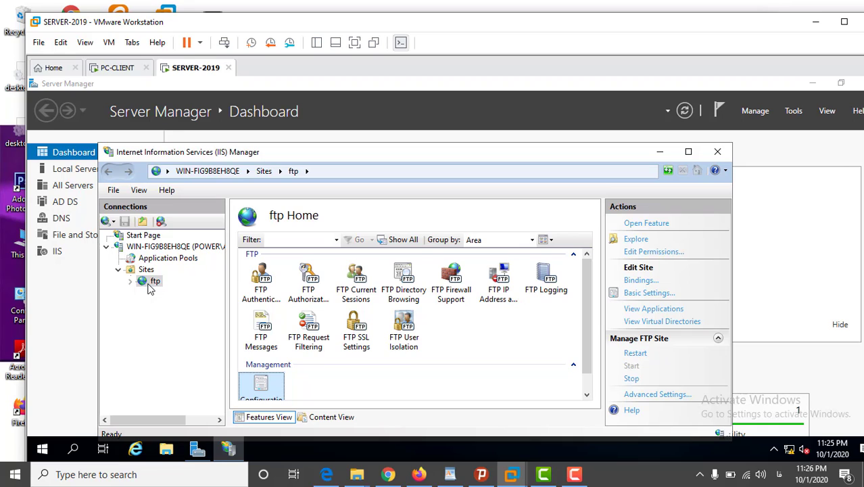
# Step: Review the security permissions and advanced security settings of the ftp site's folder
pyautogui.rightClick(150, 287)
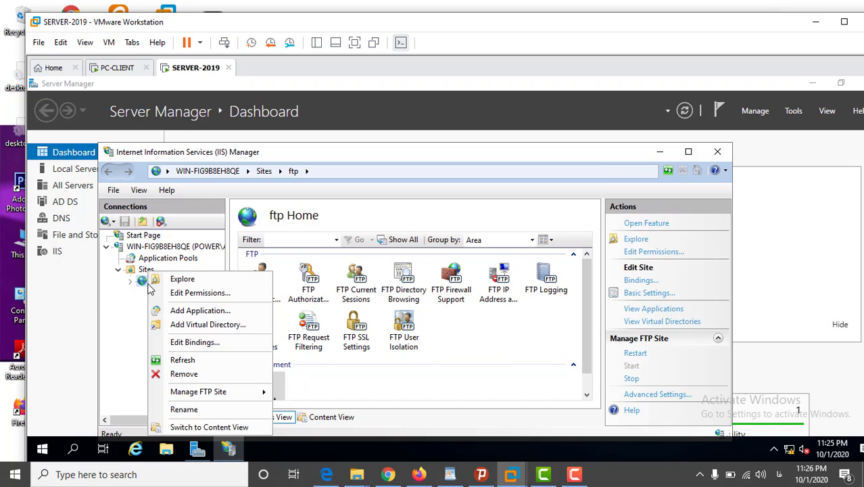
pyautogui.click(179, 293)
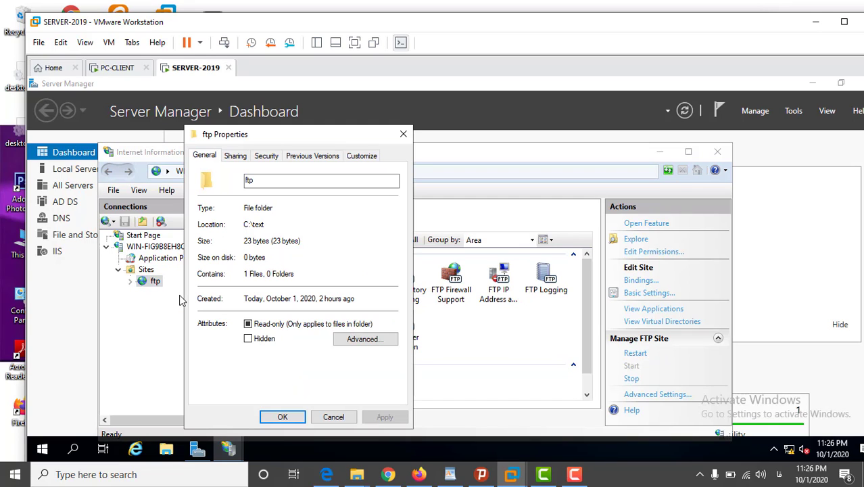
pyautogui.click(268, 157)
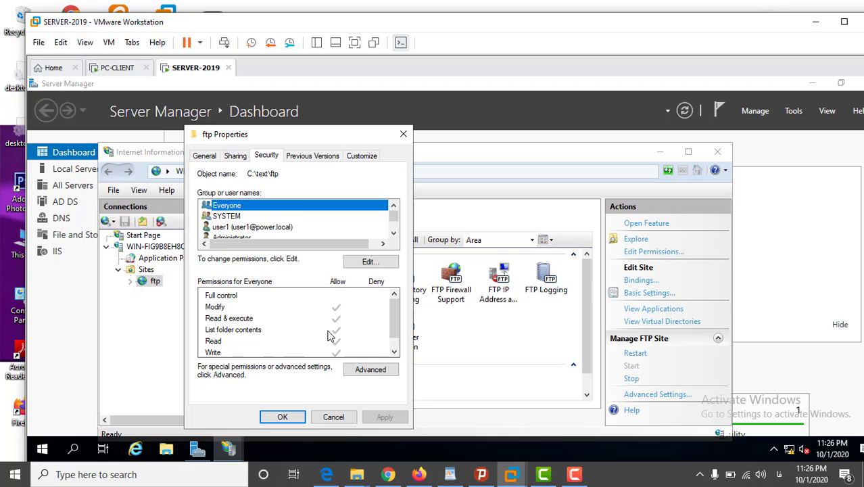
pyautogui.click(372, 373)
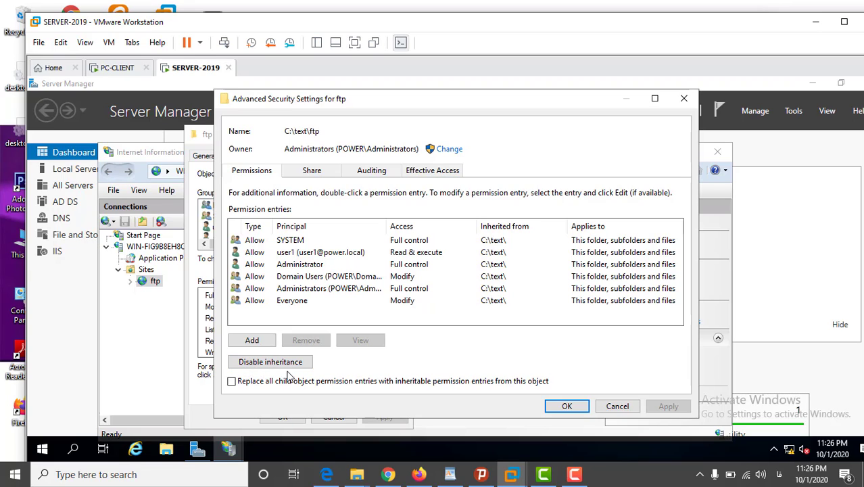
pyautogui.click(625, 406)
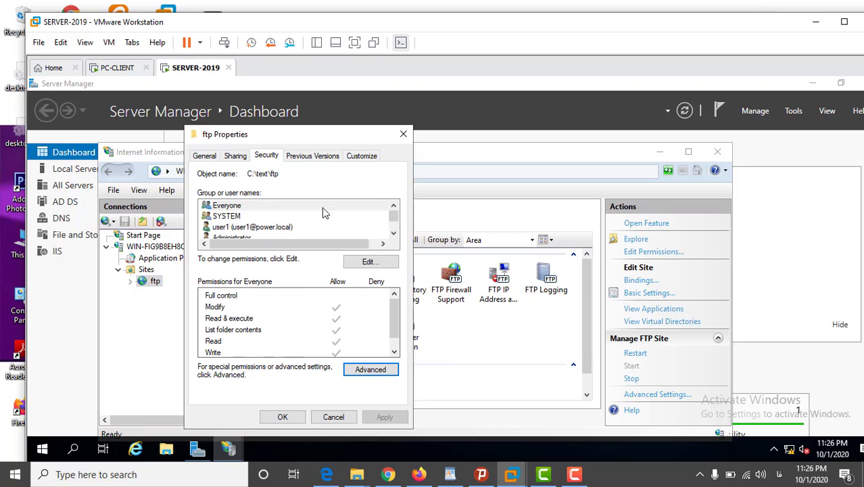
# Step: Open the ftp folder's permissions for editing and check the entries for Administrators and user1
pyautogui.click(366, 264)
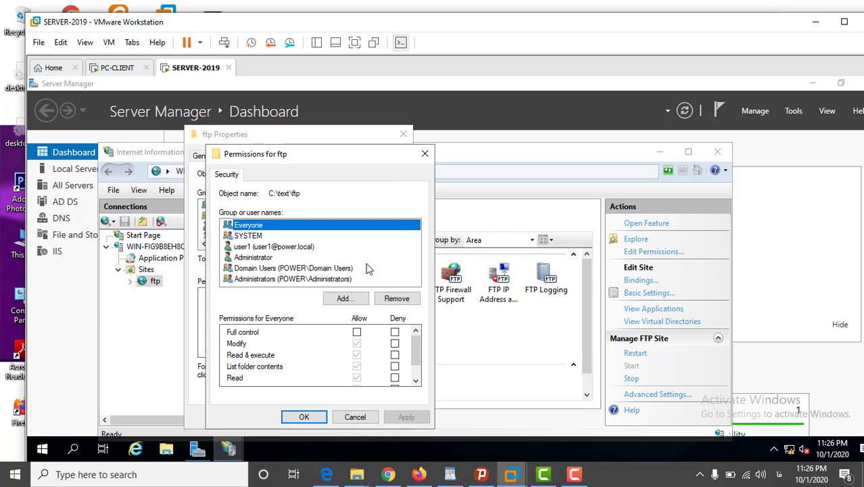
pyautogui.click(390, 279)
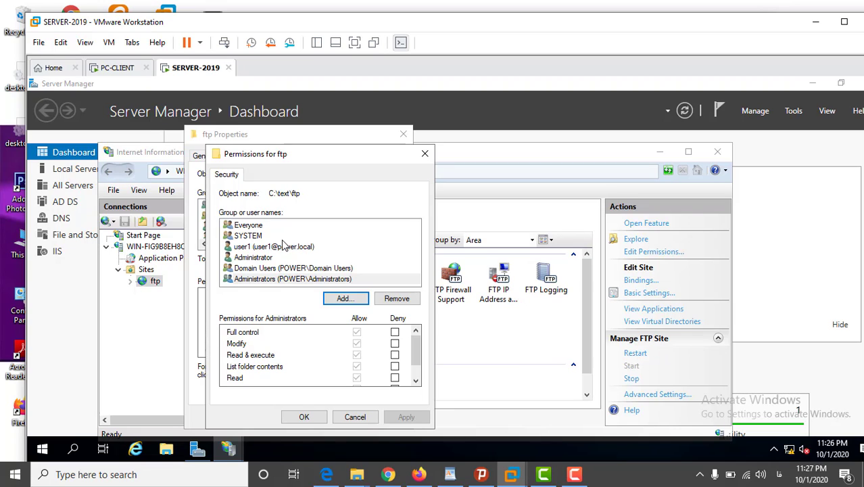
pyautogui.click(247, 247)
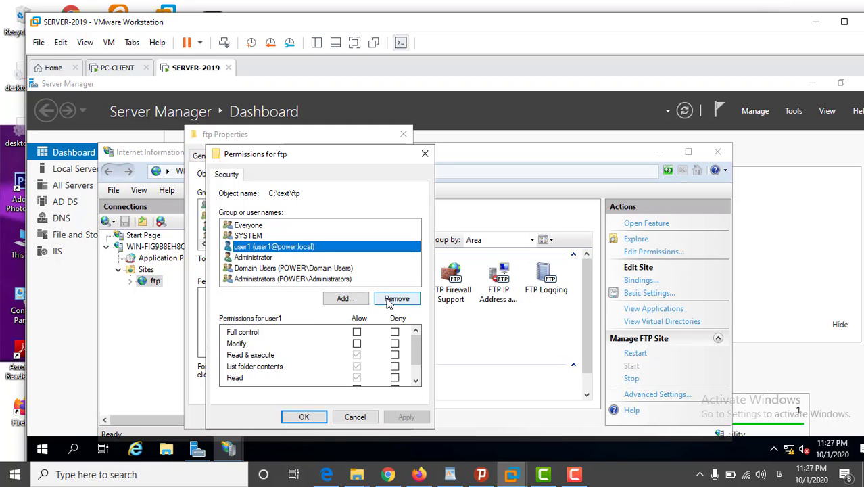
# Step: Search the power.local domain for accounts that can be added, find user1, and leave without adding it
pyautogui.click(345, 298)
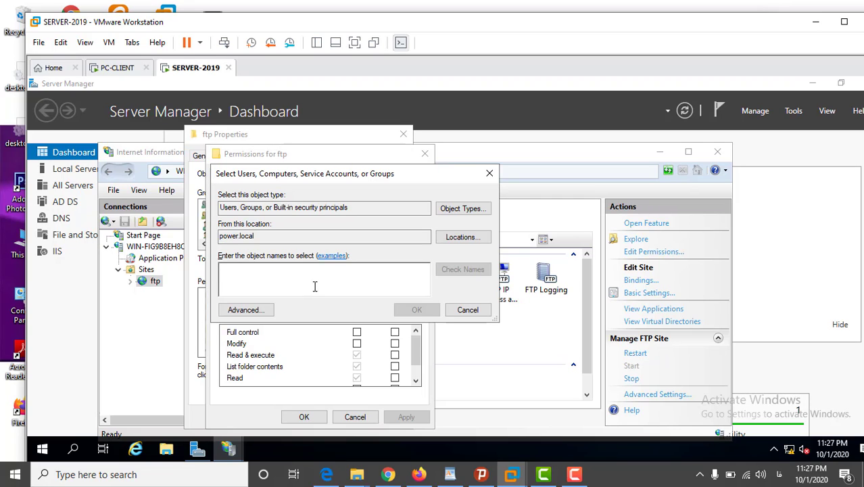
pyautogui.click(240, 310)
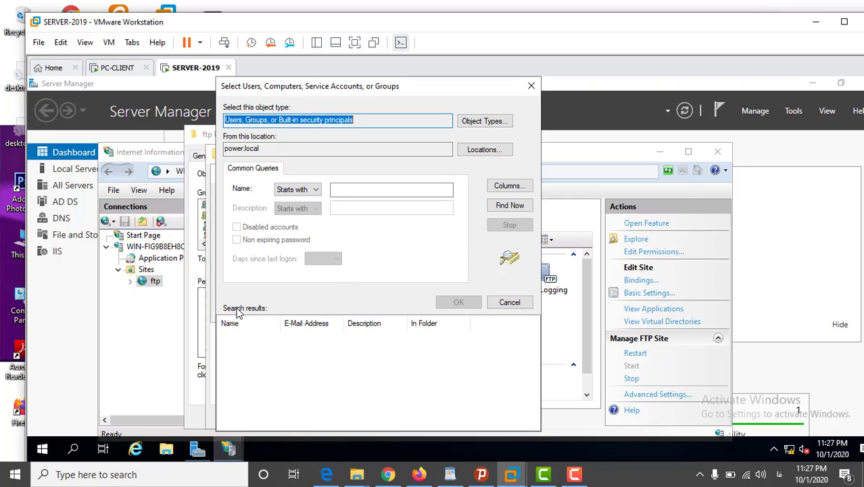
pyautogui.click(503, 209)
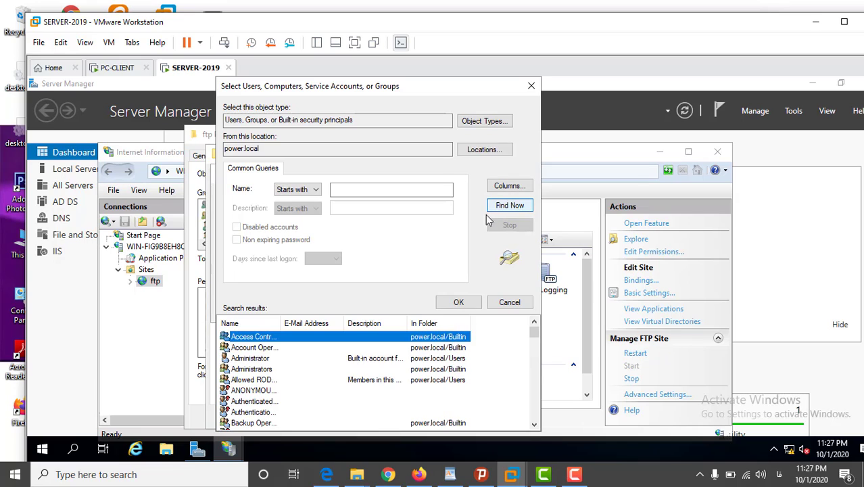
pyautogui.moveTo(535, 333); pyautogui.dragTo(522, 424)
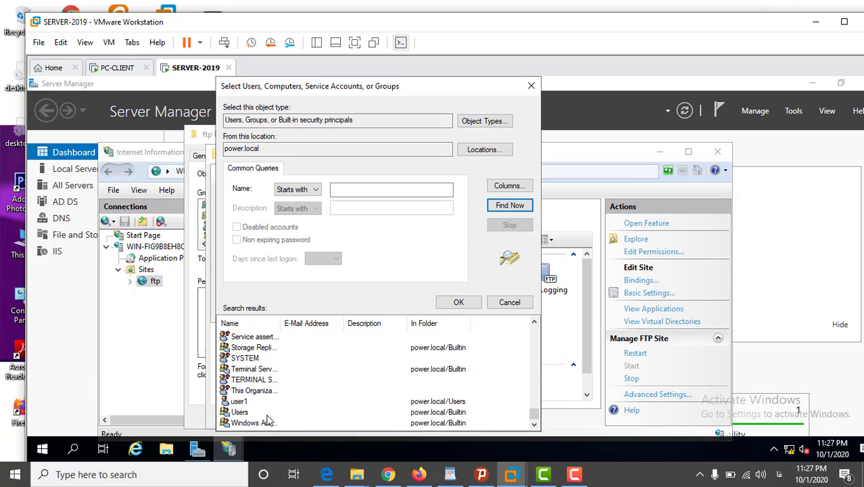
pyautogui.click(239, 402)
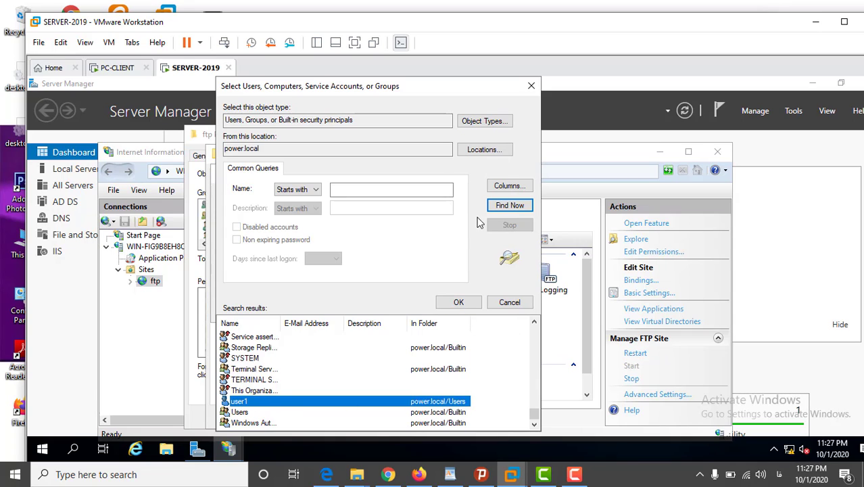
pyautogui.click(508, 303)
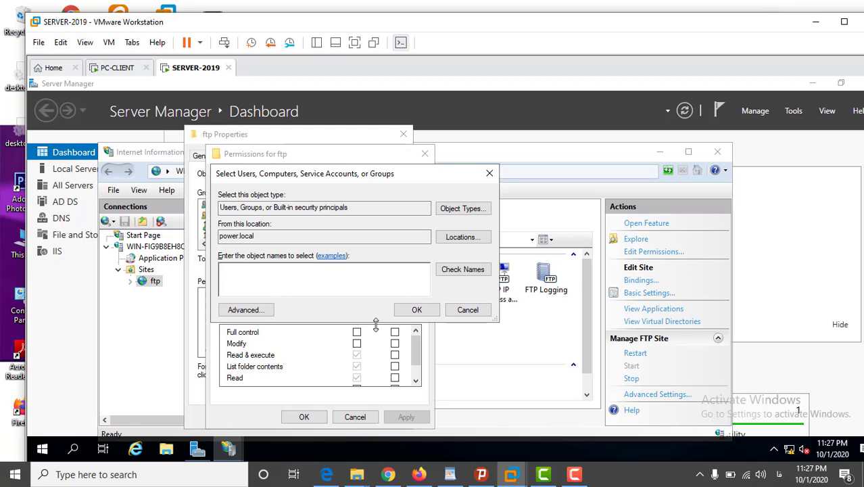
pyautogui.click(467, 311)
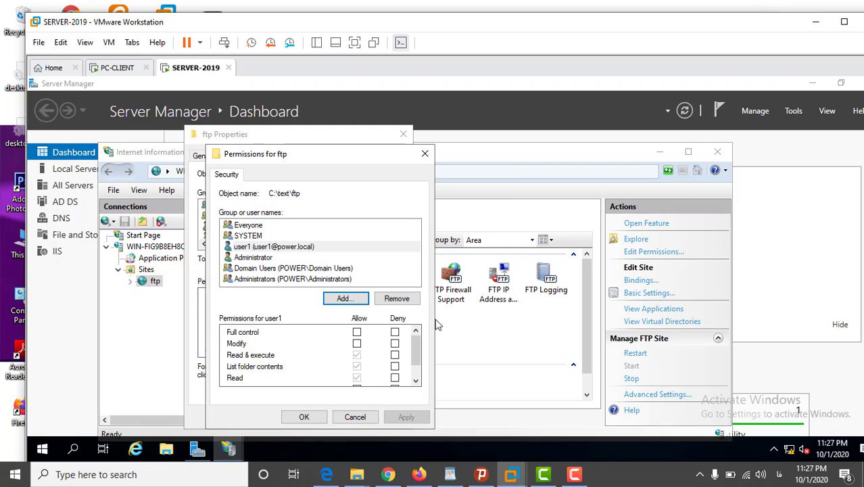
# Step: Try allowing user1 Full control and Modify on the ftp folder, and discard the permission changes
pyautogui.click(357, 333)
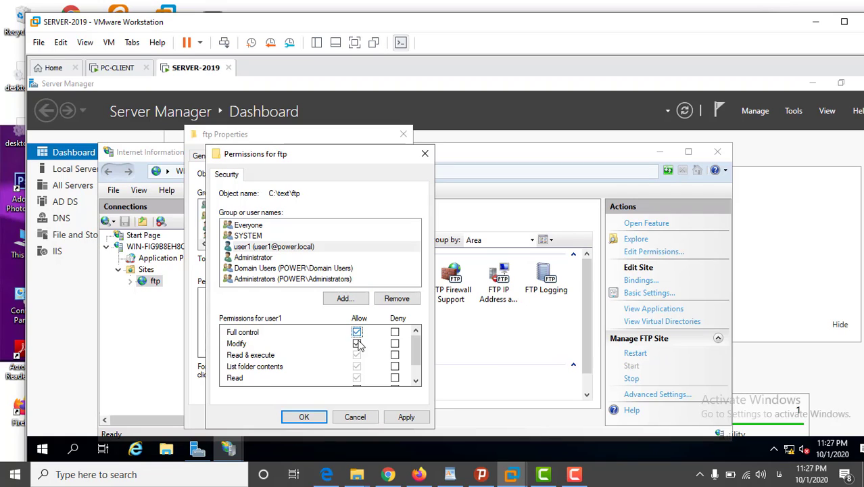
pyautogui.click(357, 344)
pyautogui.click(357, 343)
pyautogui.click(355, 417)
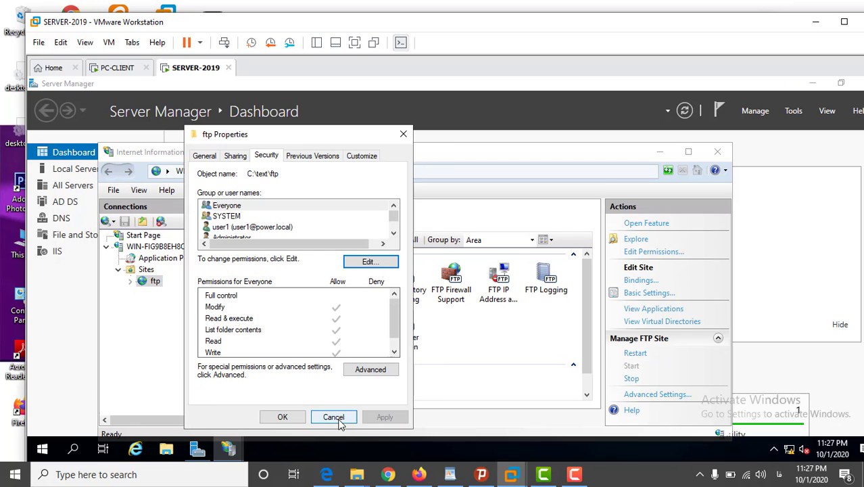
pyautogui.click(344, 418)
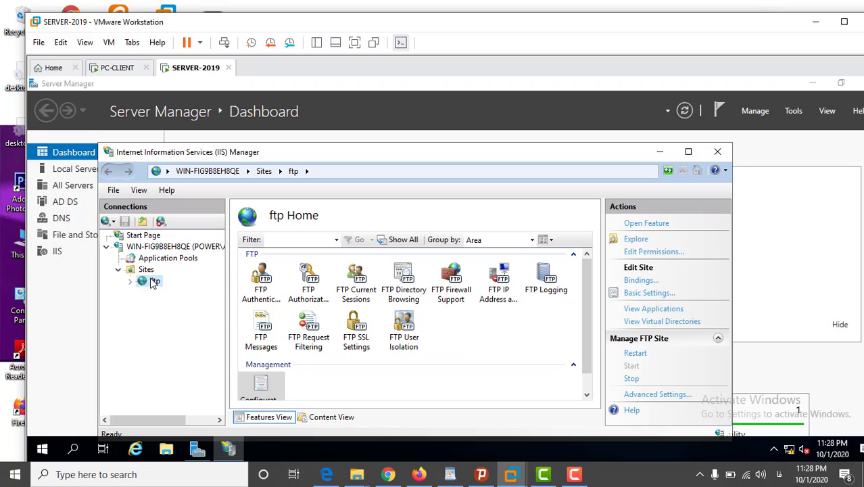
# Step: Add a virtual directory to the ftp site with the alias text and the physical path C:\text\ftp
pyautogui.rightClick(152, 284)
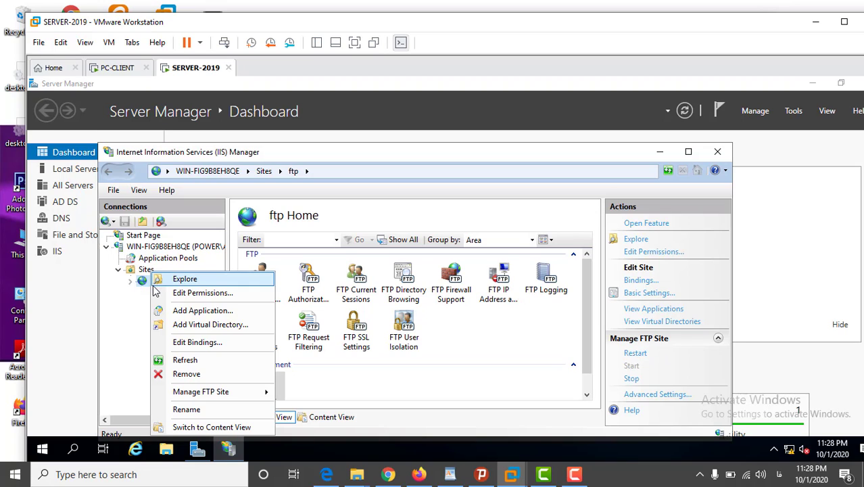
pyautogui.click(173, 325)
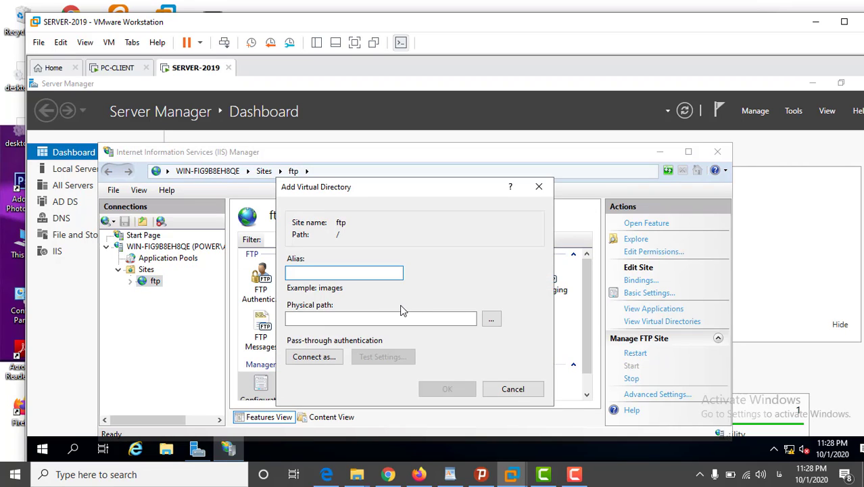
pyautogui.write('text')
pyautogui.click(496, 322)
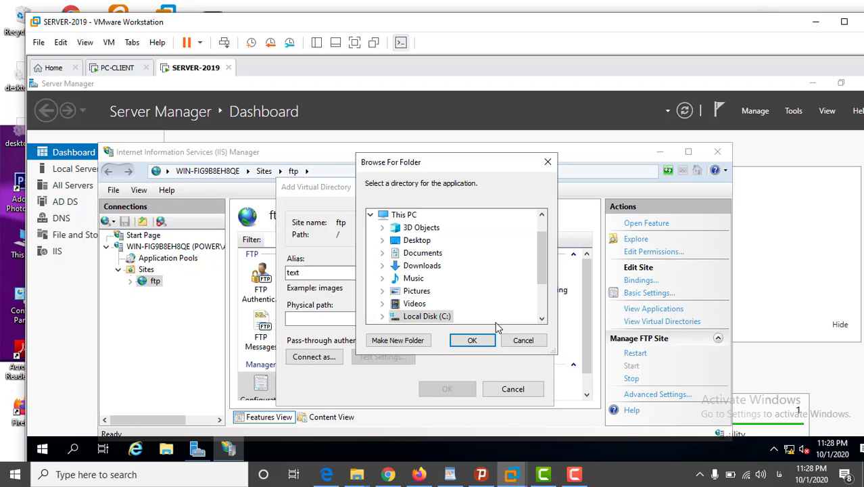
pyautogui.click(433, 315)
pyautogui.click(382, 317)
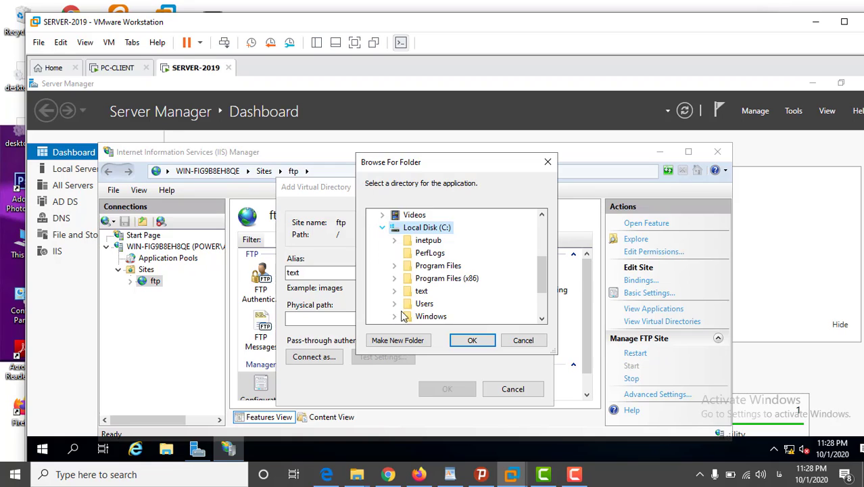
pyautogui.click(394, 291)
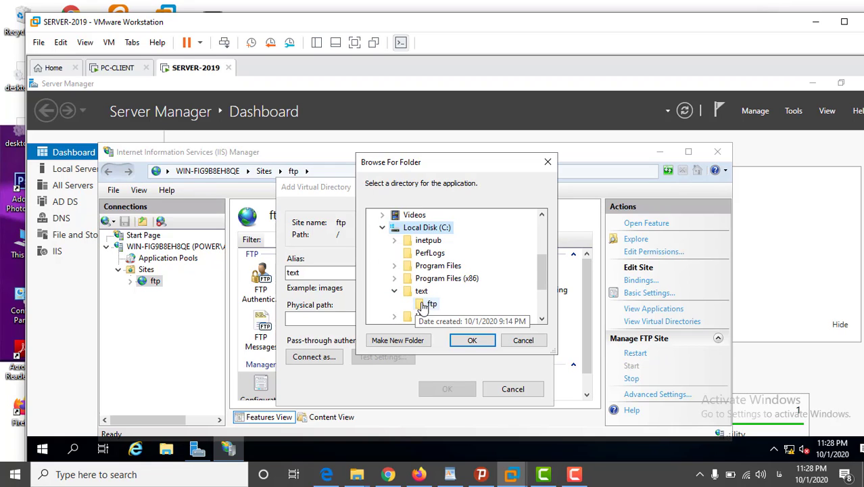
pyautogui.click(424, 305)
pyautogui.click(466, 342)
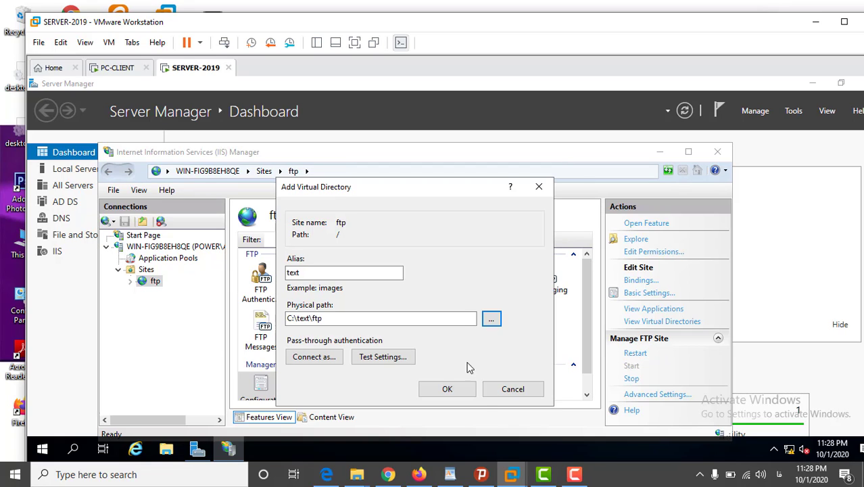
pyautogui.click(455, 389)
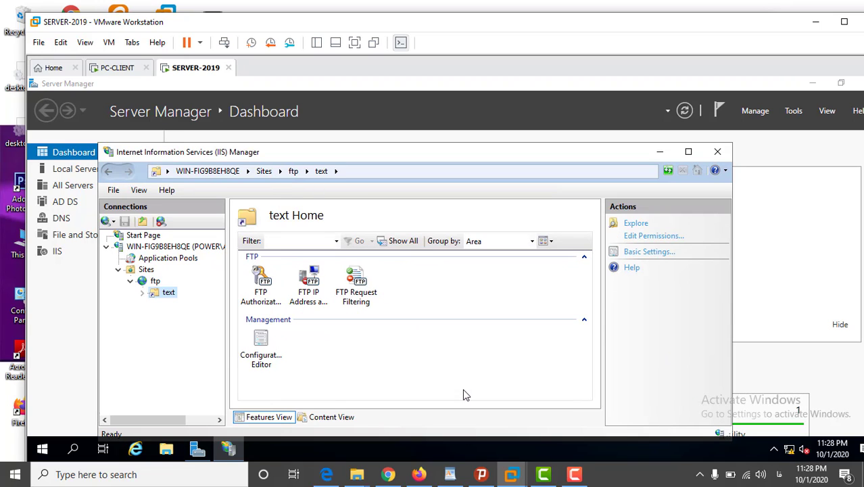
# Step: Review the security permissions and advanced security settings of the text virtual directory
pyautogui.rightClick(158, 294)
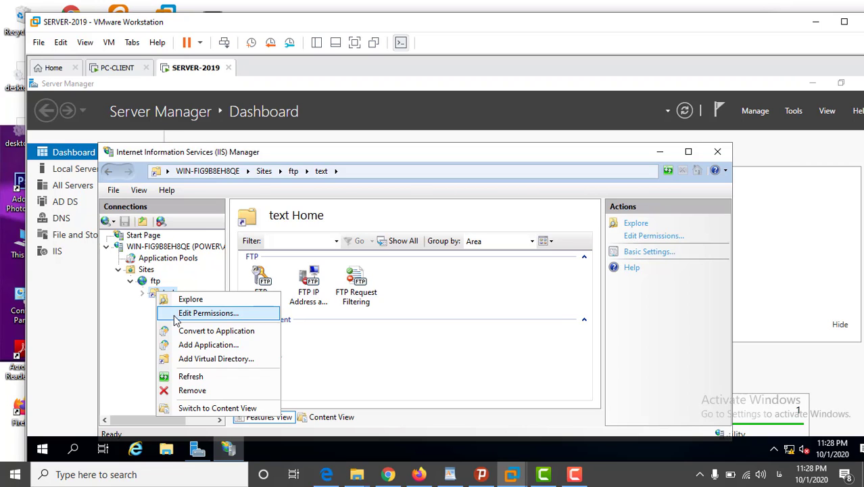
pyautogui.click(174, 315)
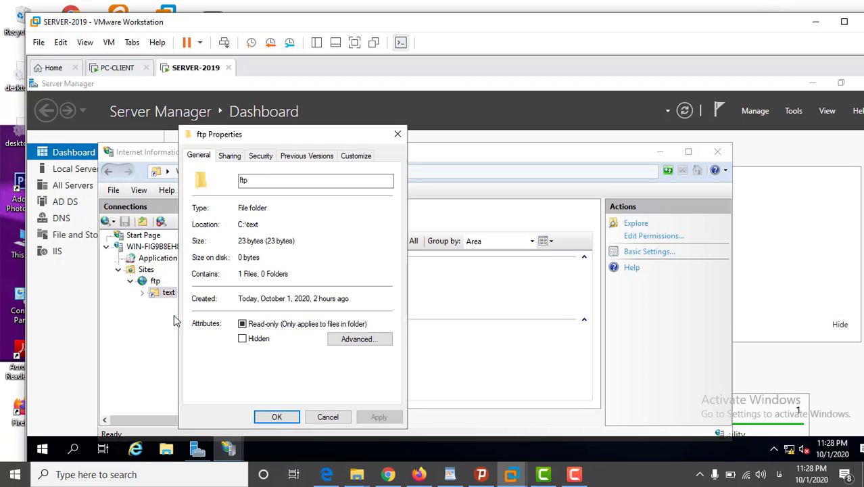
pyautogui.click(268, 157)
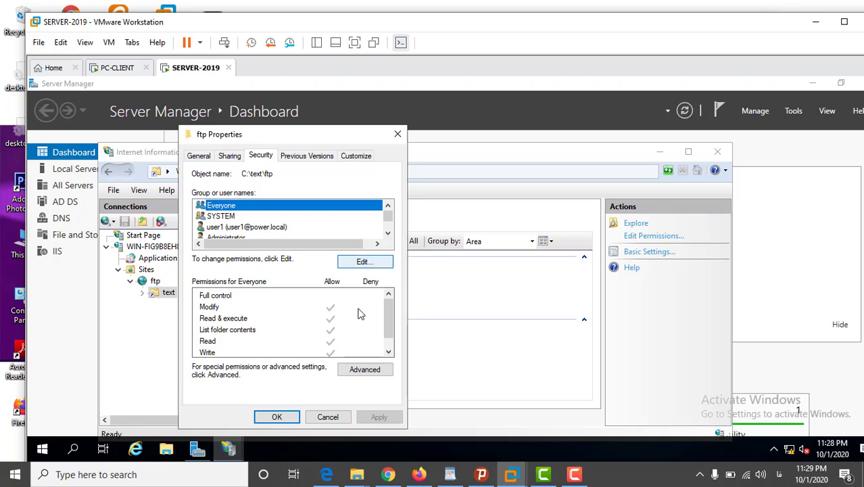
pyautogui.click(365, 370)
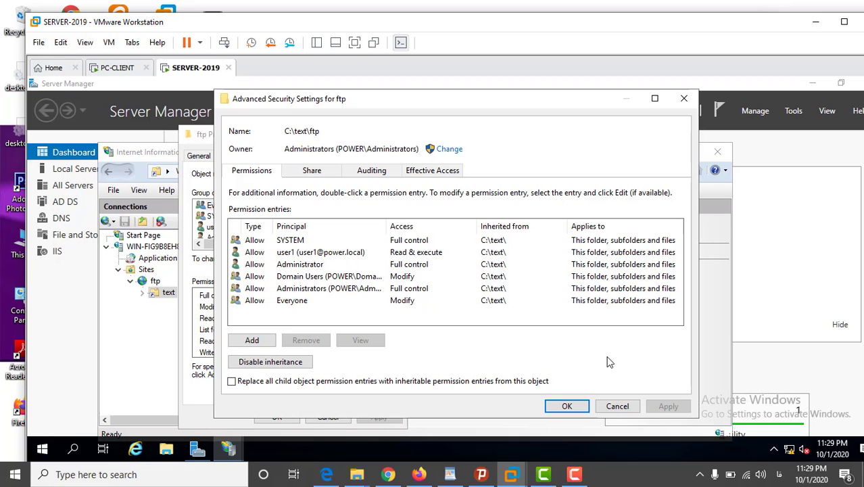
pyautogui.click(619, 406)
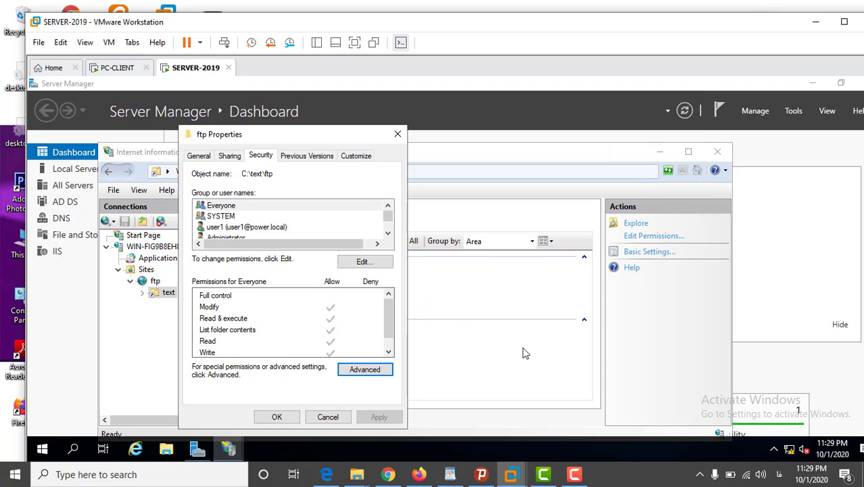
# Step: Check the text virtual directory's permission entries and where accounts are added, closing everything without changes
pyautogui.click(370, 262)
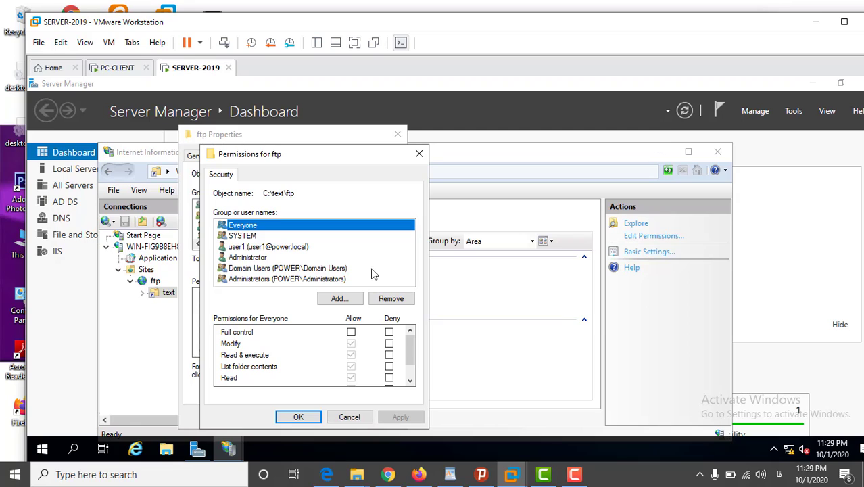
pyautogui.click(335, 301)
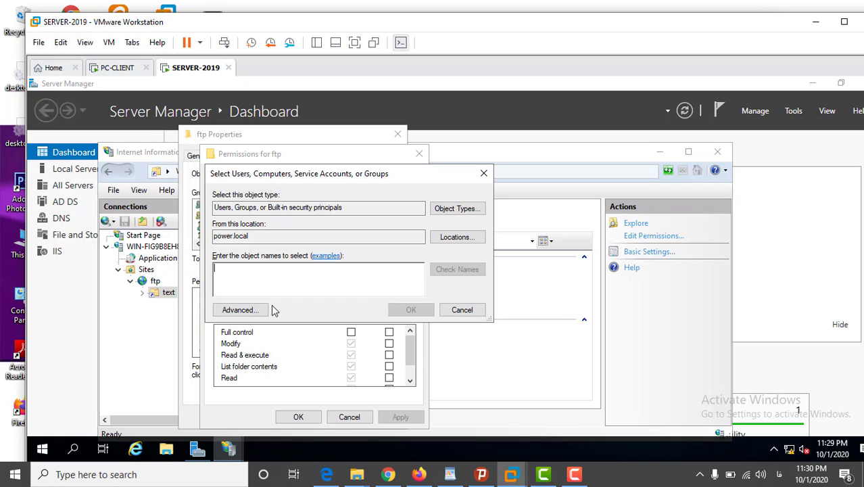
pyautogui.click(483, 173)
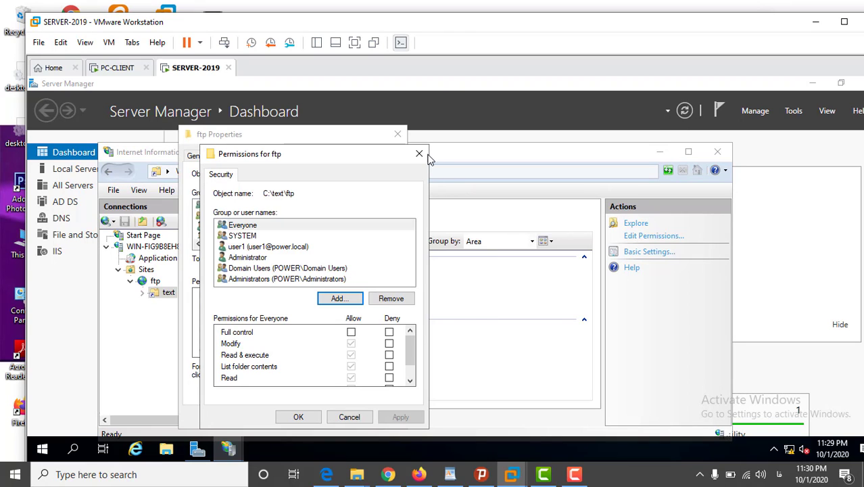
pyautogui.click(419, 153)
pyautogui.click(397, 134)
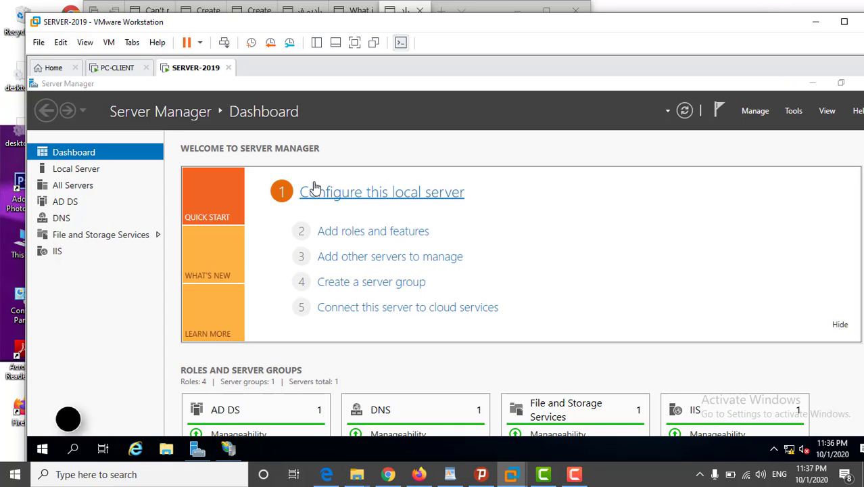
# Step: Switch to the PC-CLIENT virtual machine
pyautogui.click(123, 70)
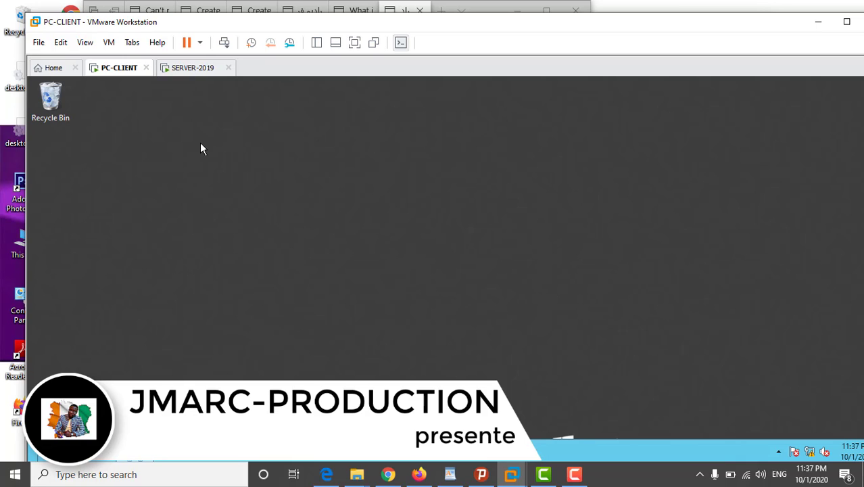
# Step: Browse to ftp://192.168.1.9/ in Internet Explorer on the client and open New Text Document.txt from the FTP root
pyautogui.press('super')
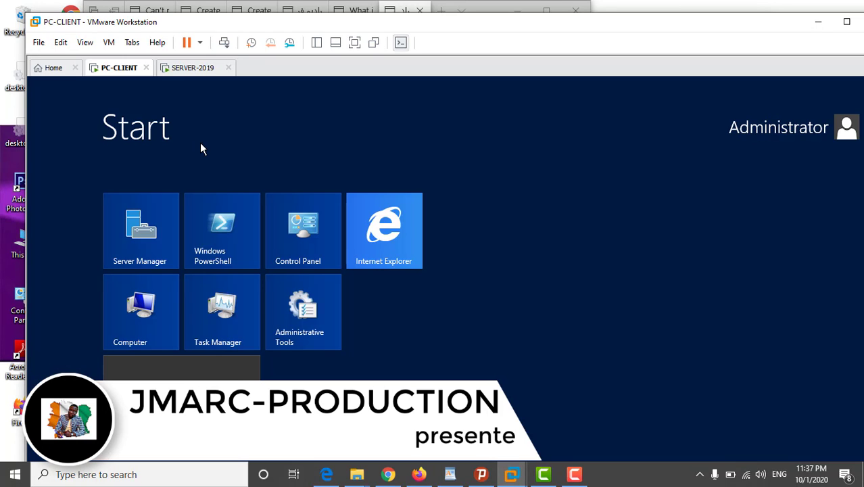
pyautogui.click(370, 236)
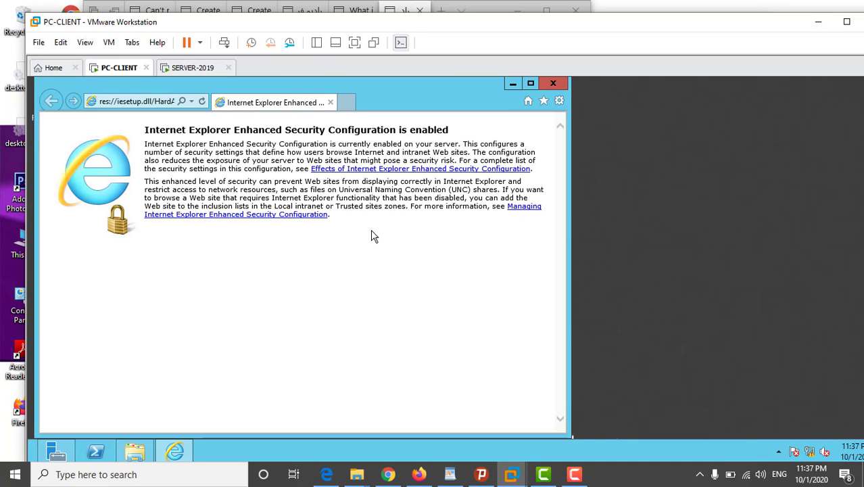
pyautogui.click(137, 101)
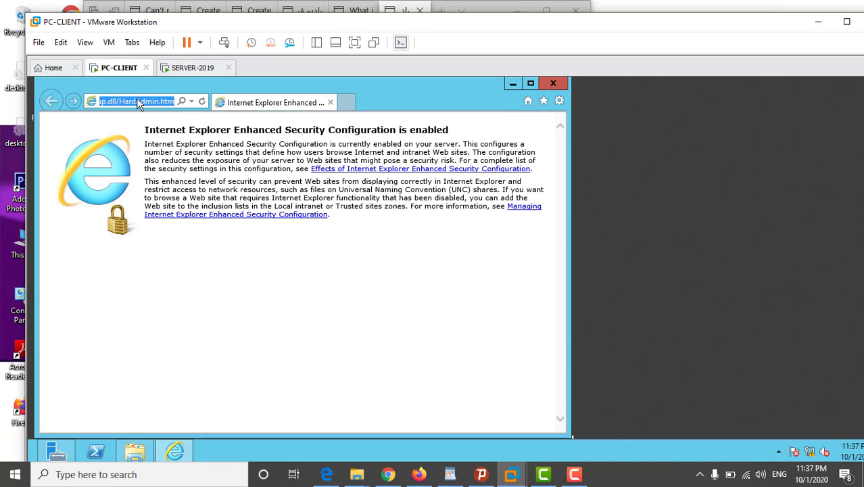
pyautogui.write('ft')
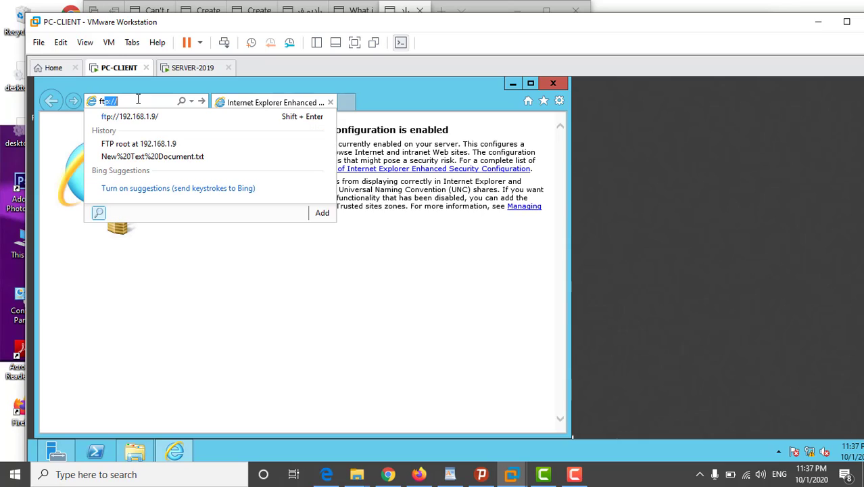
pyautogui.write('p://192.1')
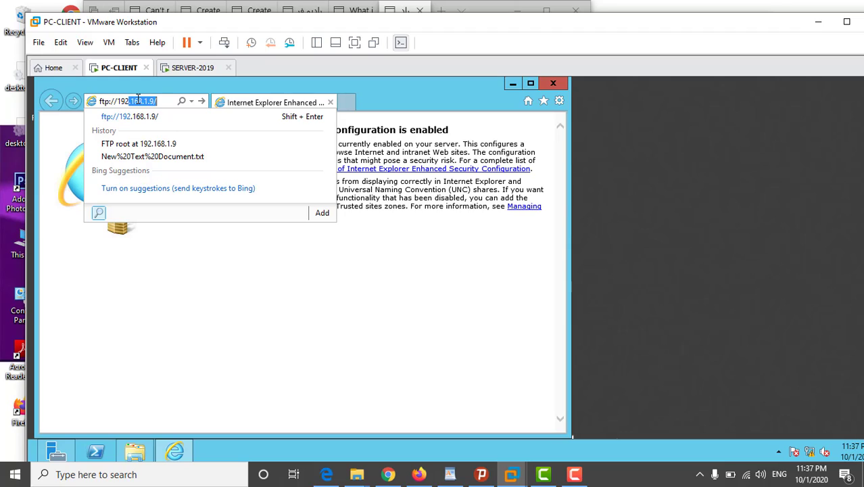
pyautogui.write('68.1.9/')
pyautogui.press('Return')
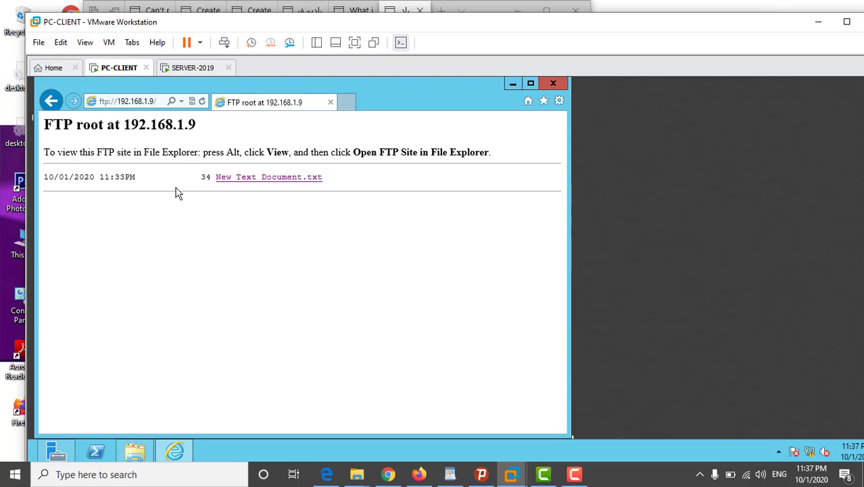
pyautogui.click(257, 181)
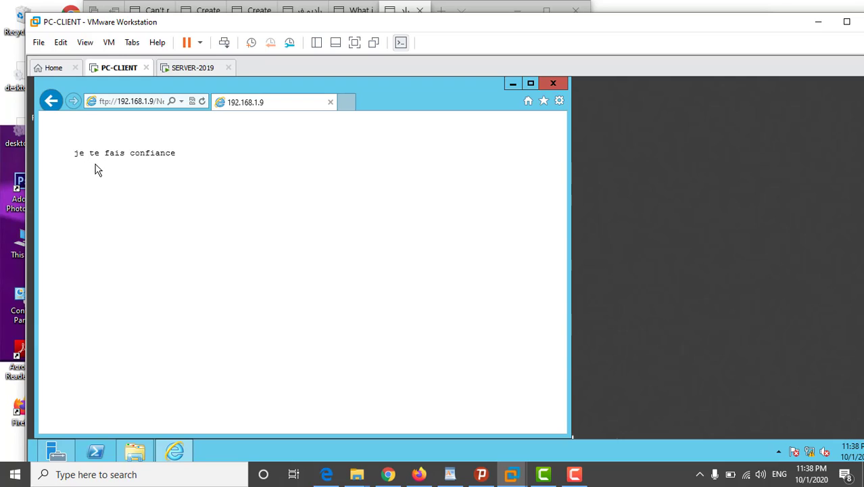